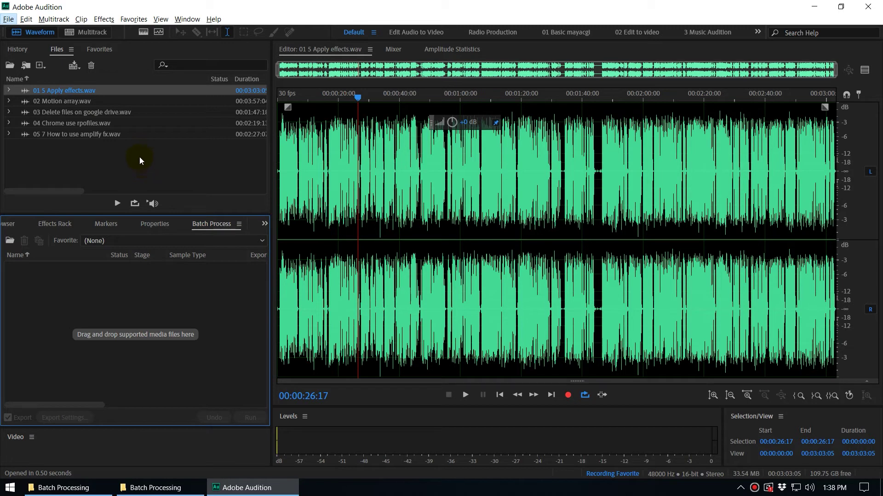
click(132, 21)
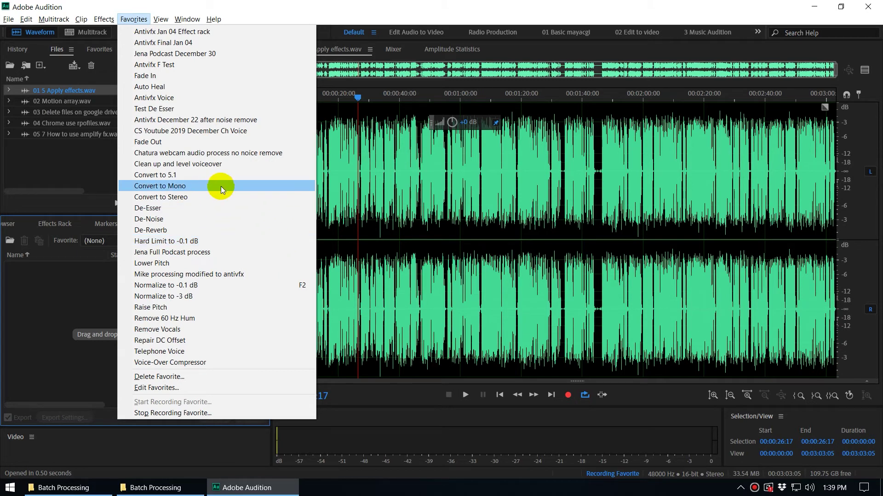
click(71, 306)
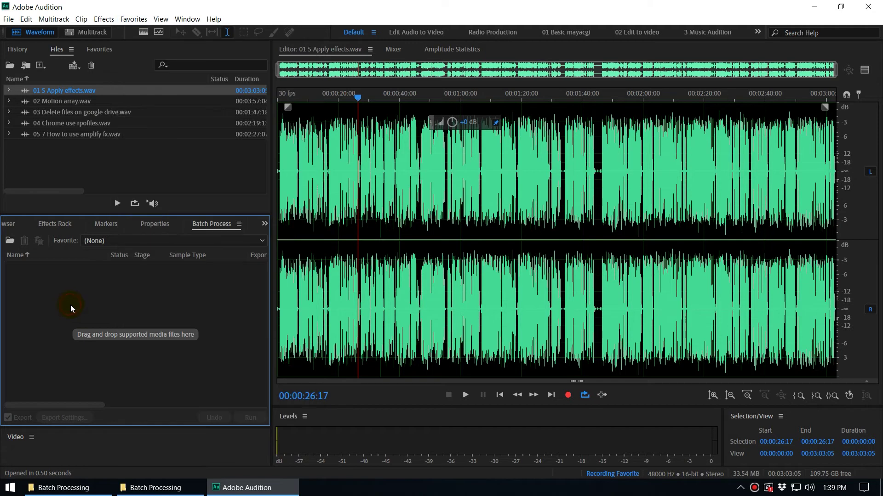
click(115, 242)
click(64, 168)
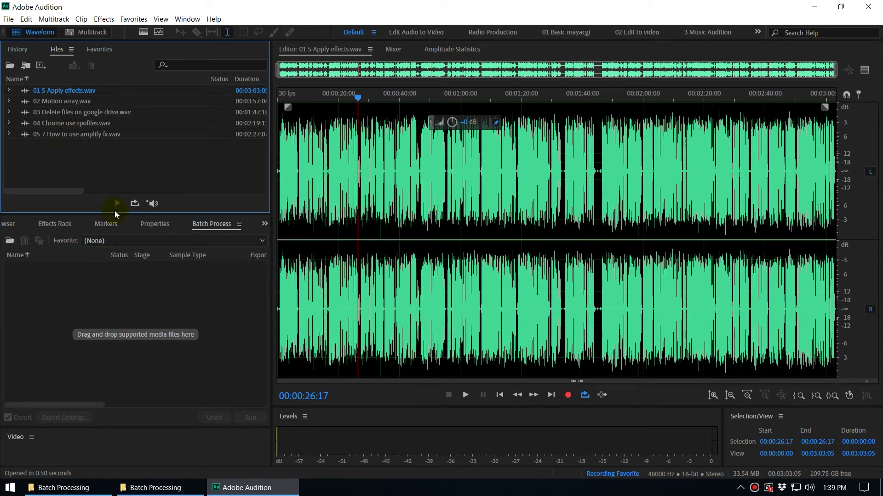
click(44, 91)
click(209, 224)
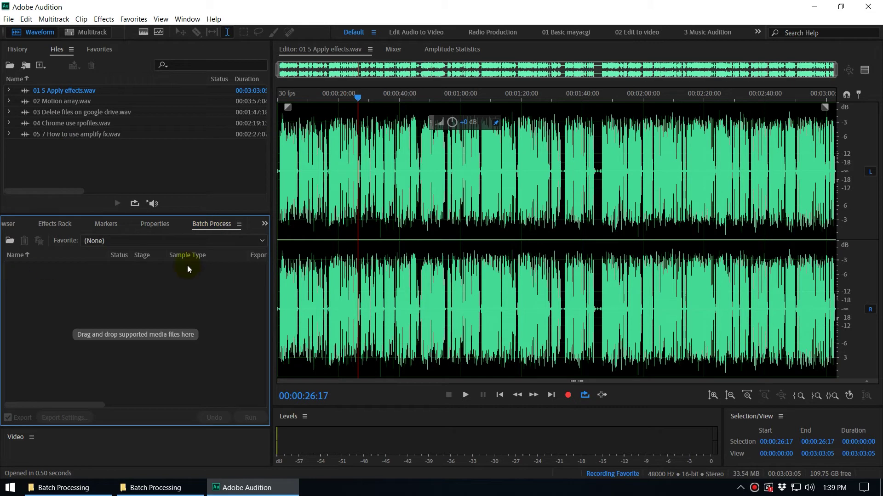
click(62, 294)
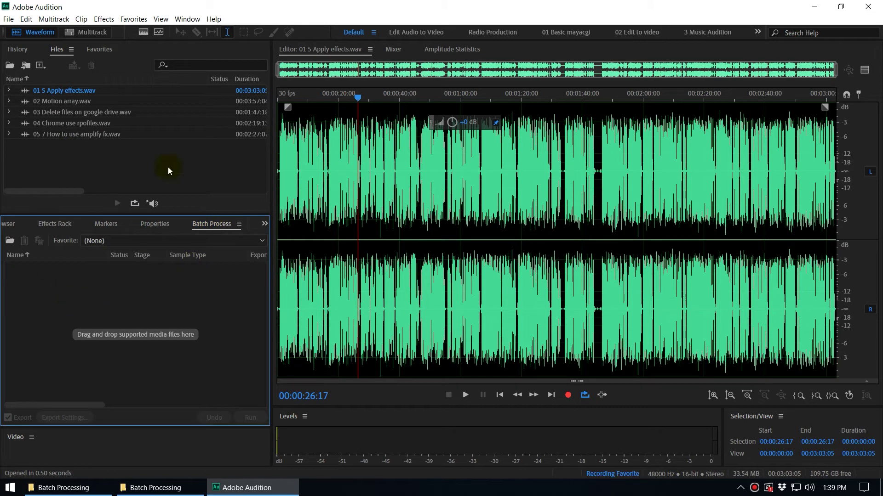
click(187, 19)
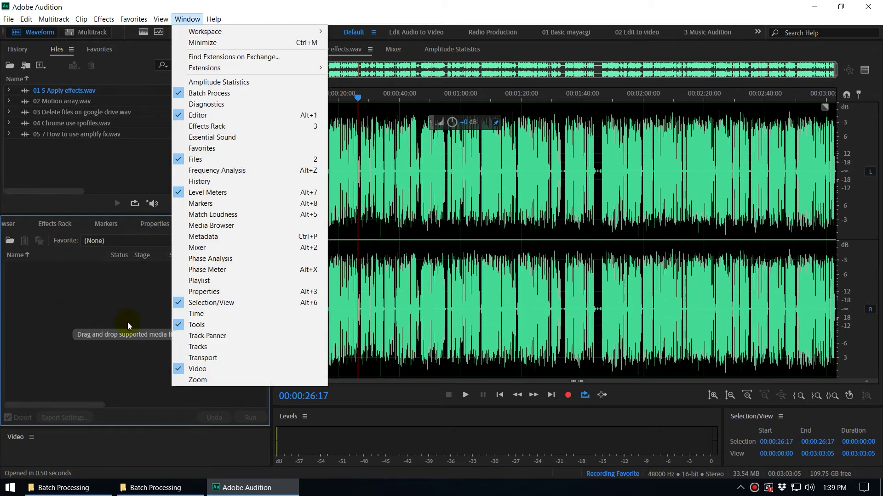
click(67, 295)
- Select all five WAV files among the open files and add them to the Batch Process list
click(68, 164)
drag(68, 165, 40, 90)
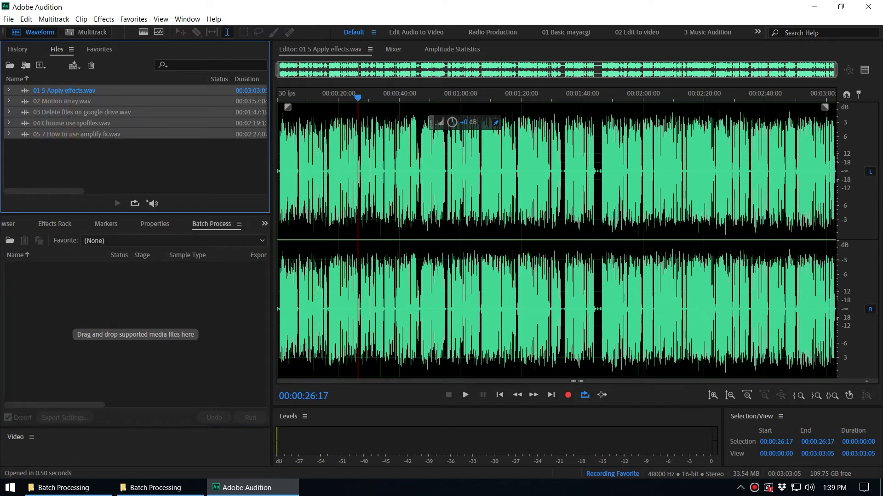
drag(55, 151, 69, 296)
click(115, 346)
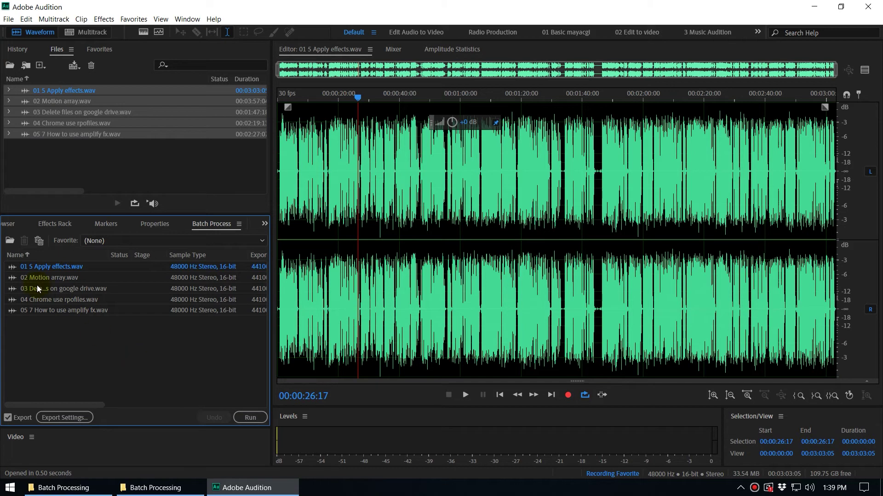
- Set the batch's favorite to Voice-Over Compressor
click(10, 242)
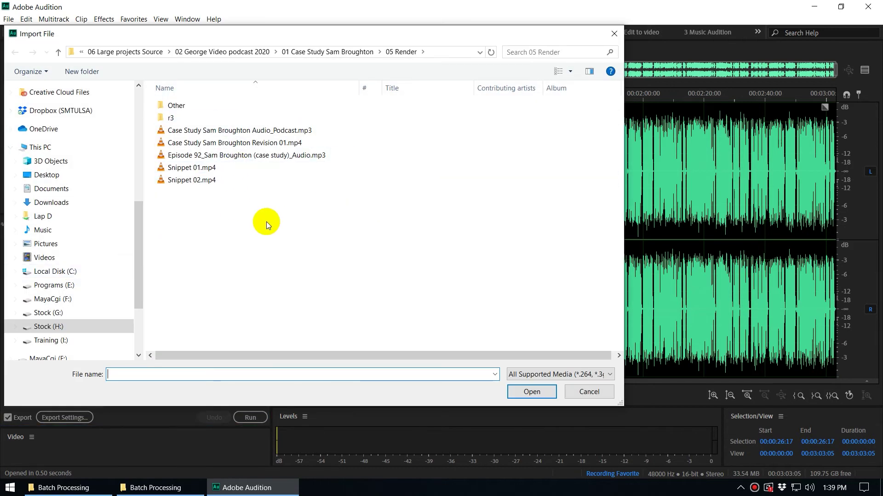
click(580, 393)
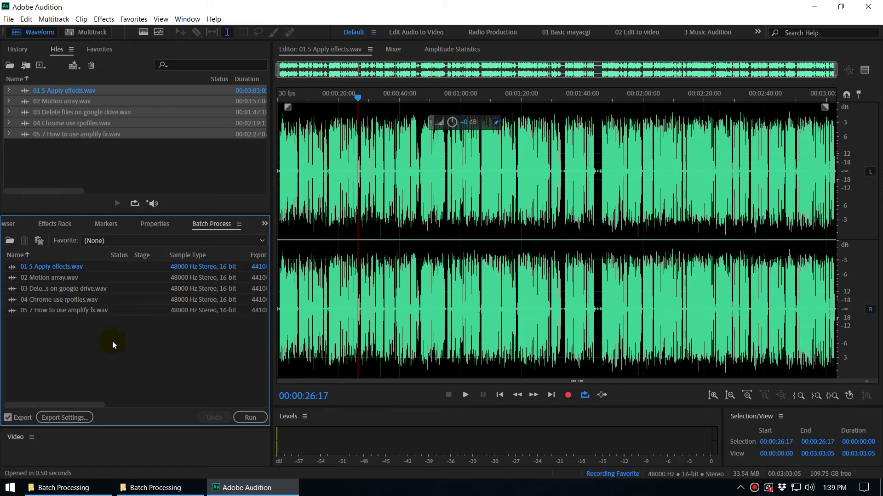
click(103, 242)
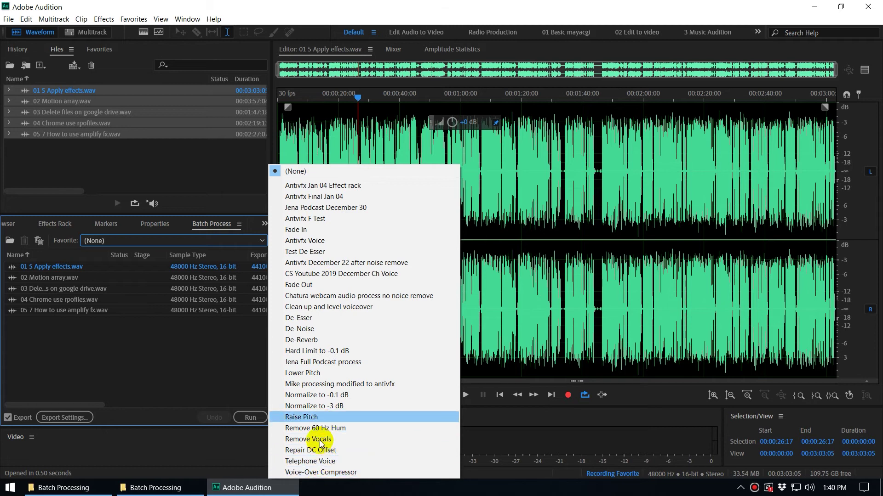
click(327, 473)
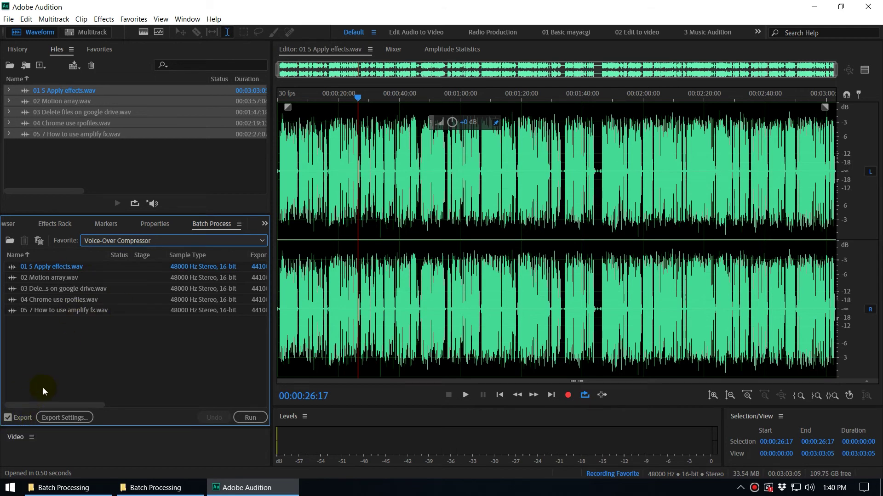
- Keep export enabled for the batch and choose the Batch Processing\Edited folder as the export location, with the Final_ prefix and no postfix
click(10, 418)
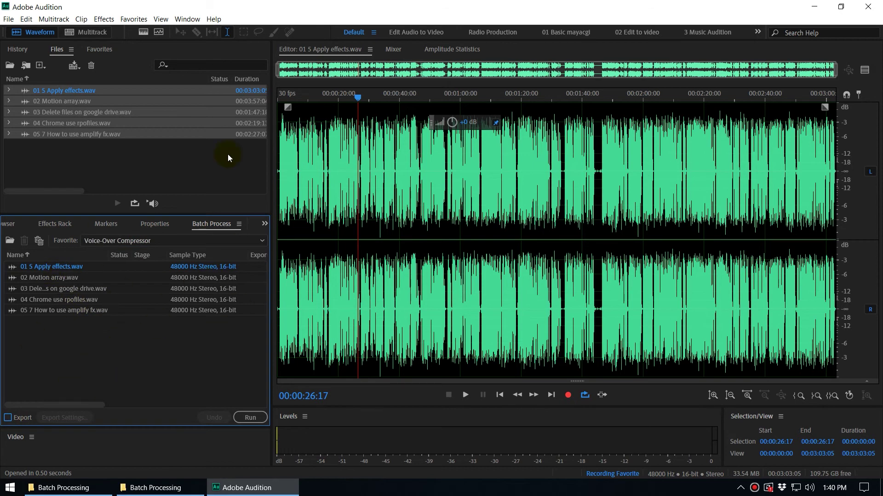
click(8, 418)
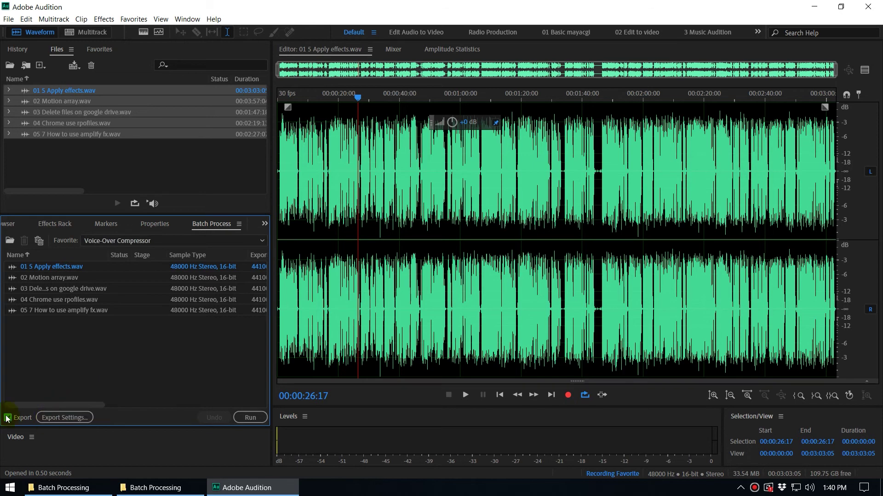
click(76, 419)
drag(286, 156, 356, 193)
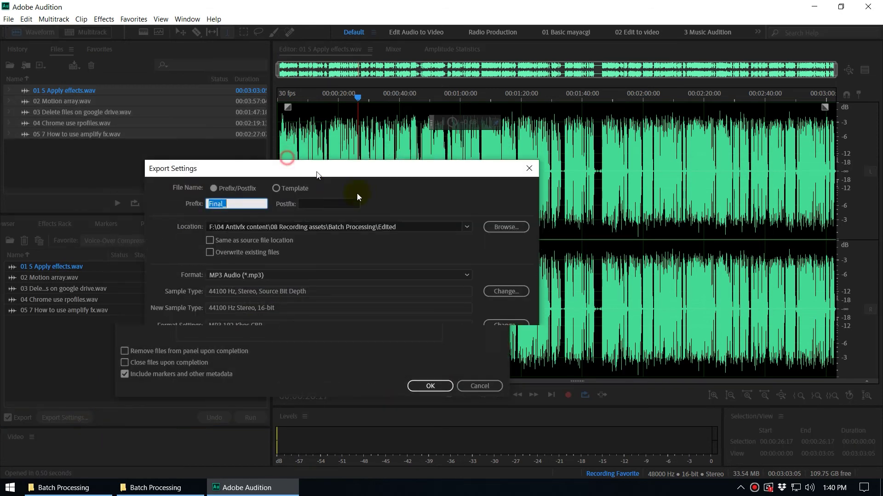
click(274, 225)
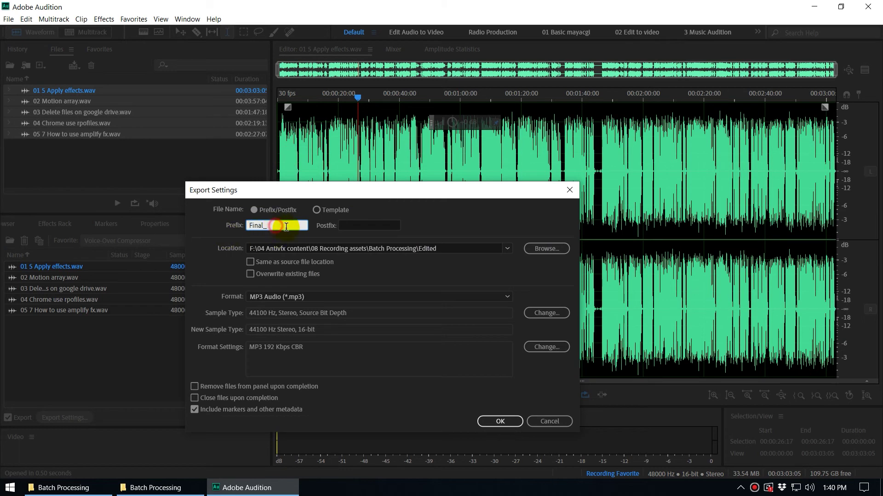
click(364, 225)
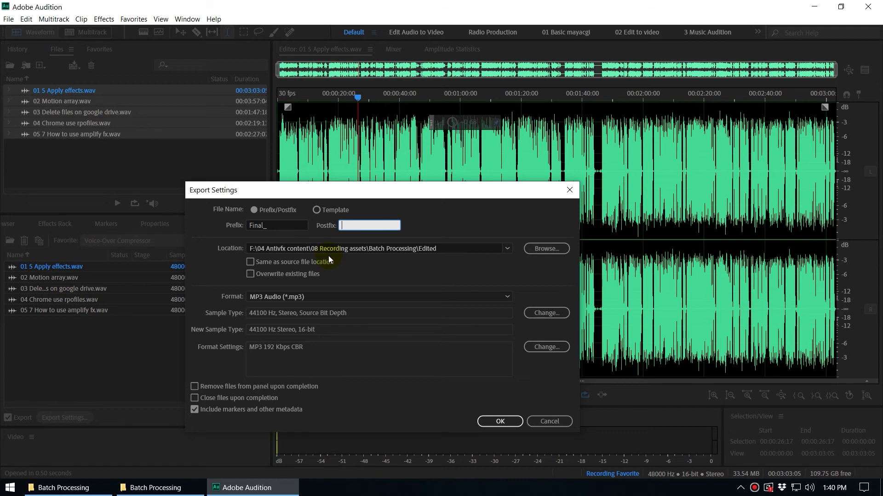
click(538, 248)
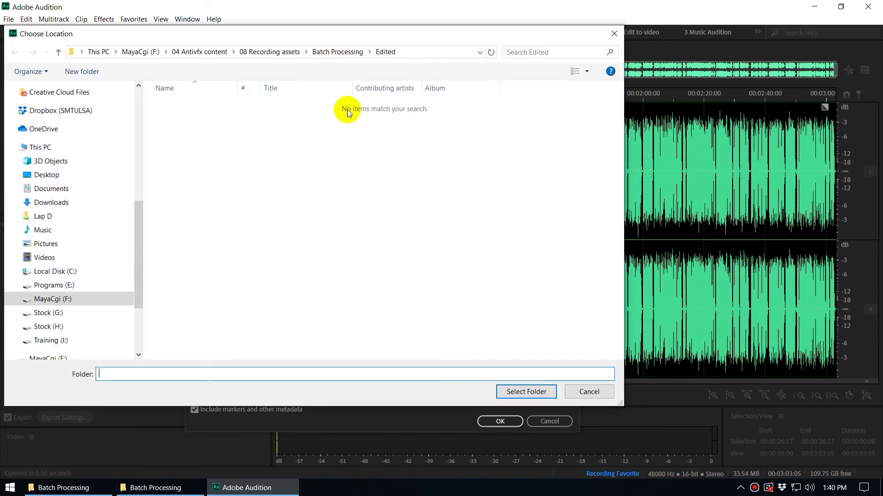
click(524, 391)
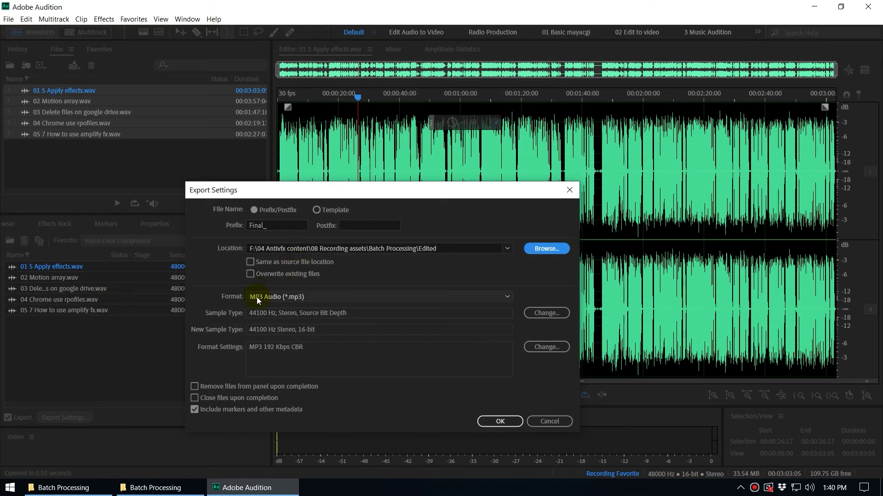
- Keep MP3 Audio as the export format, confirm the export settings and accept the lossy compression
click(302, 300)
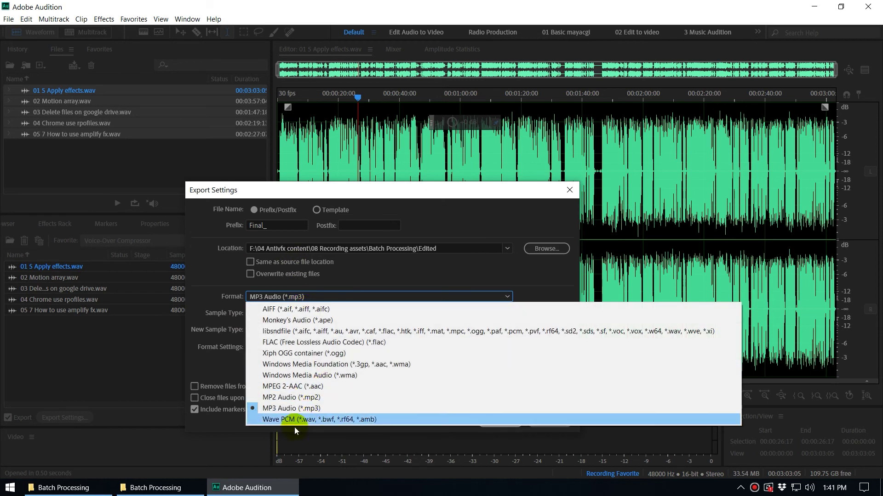
click(417, 285)
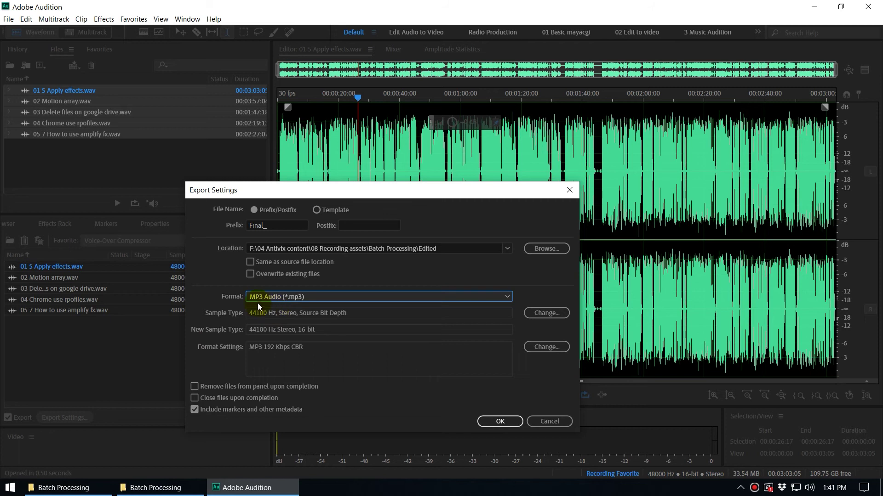
drag(322, 188, 266, 178)
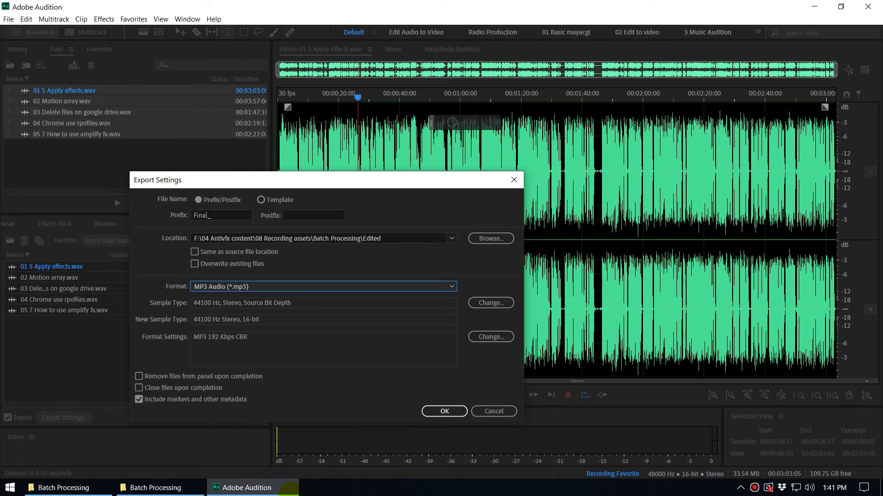
click(437, 412)
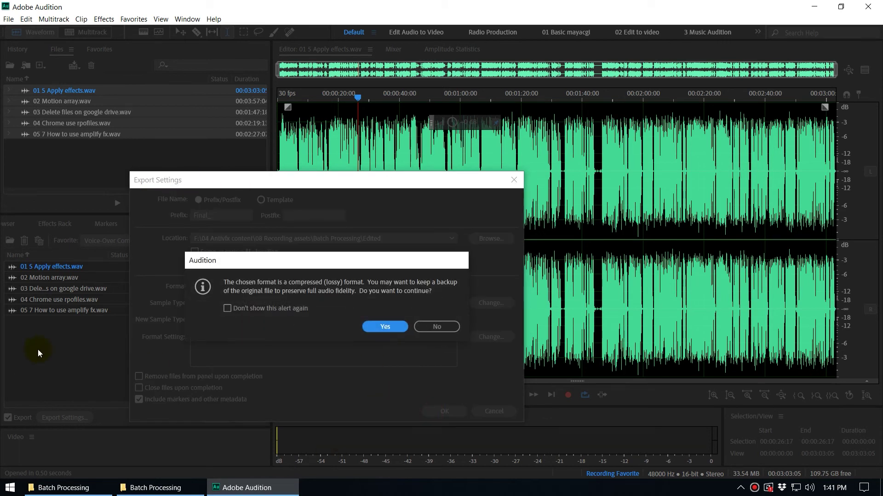
drag(280, 259, 327, 311)
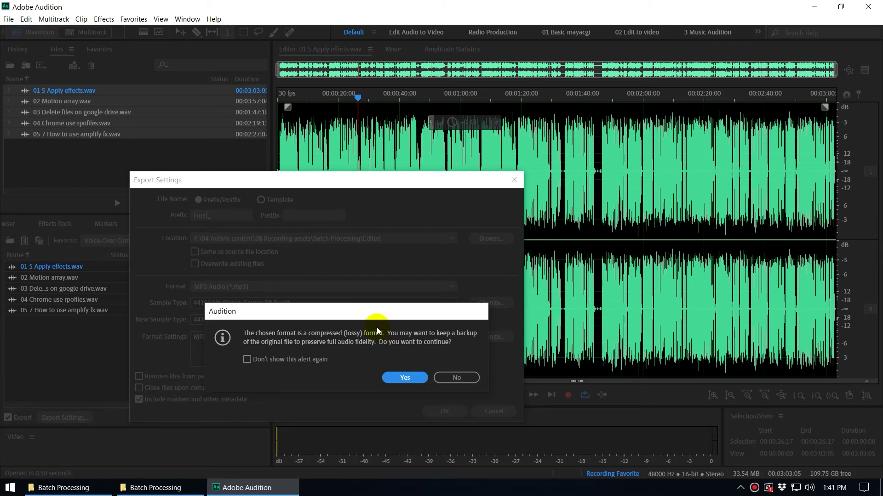
drag(368, 307, 356, 307)
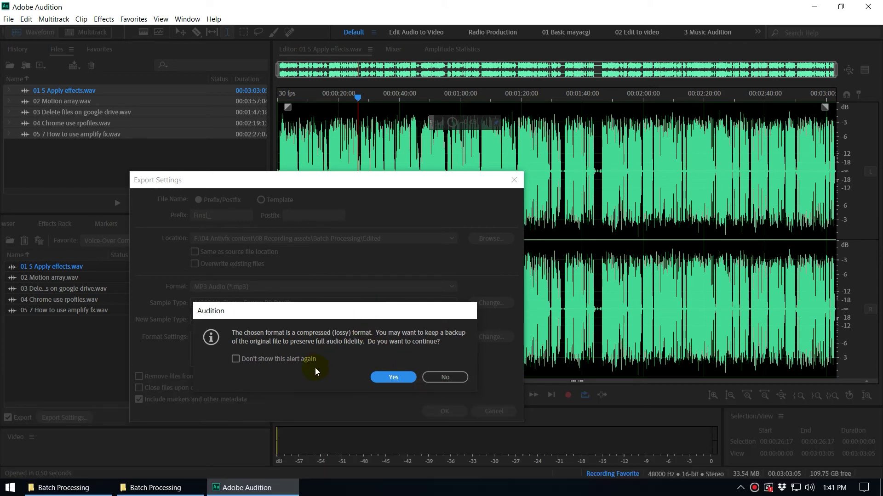
click(387, 378)
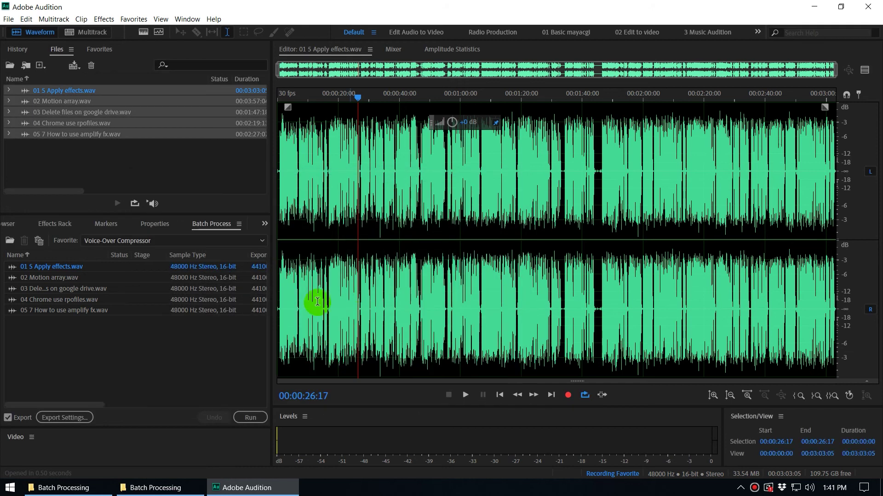
- Run the batch process on the five listed audio files
click(86, 356)
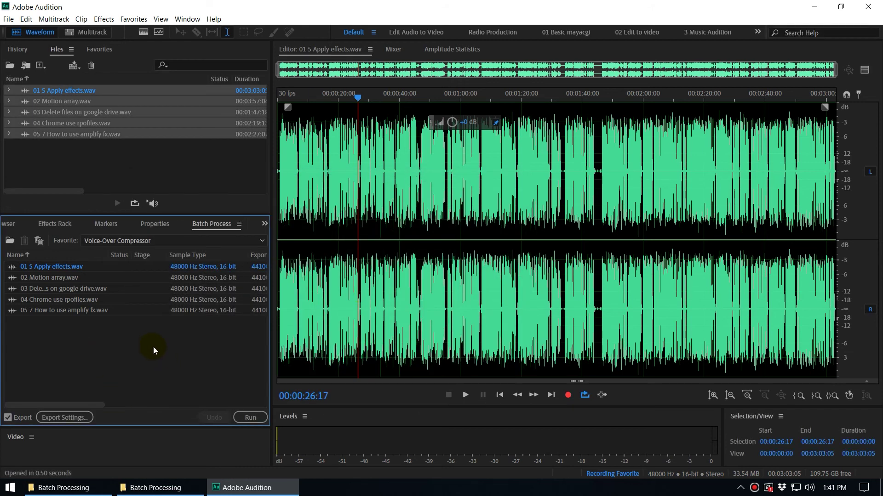
click(249, 418)
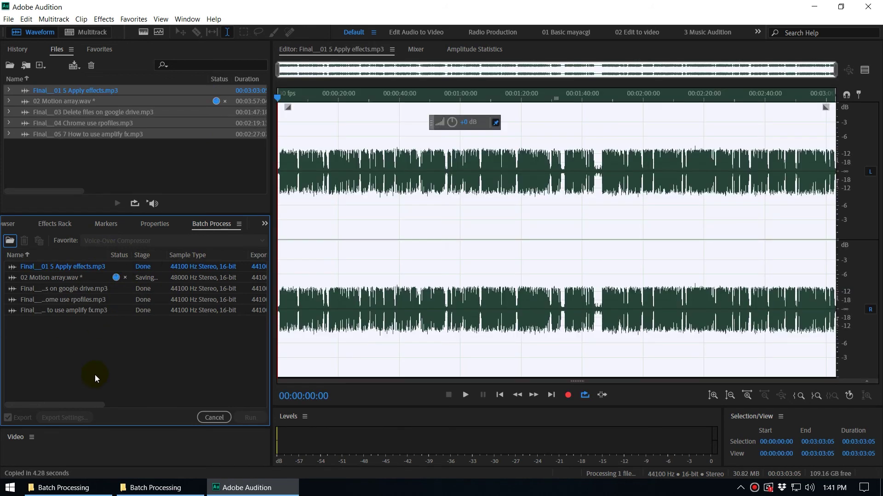
click(95, 367)
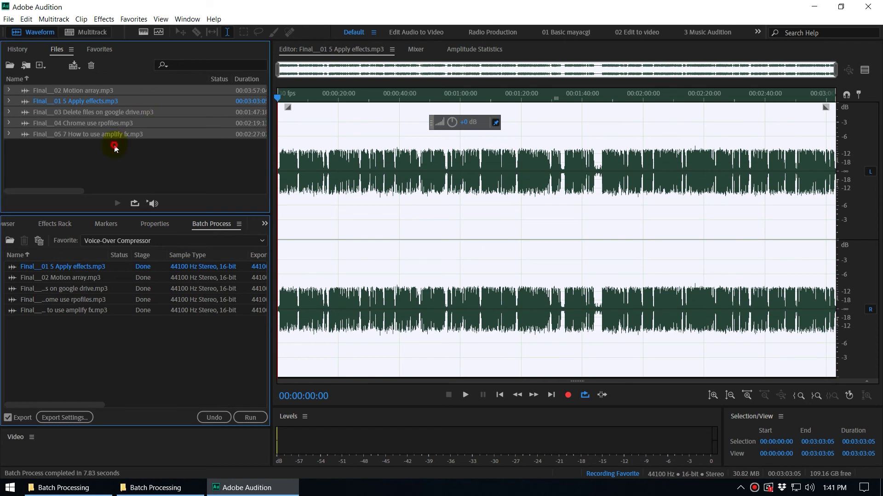
- View the waveforms of the processed files 03, 04 and 05 in the editor and check the batch's available favorites
click(93, 112)
click(85, 124)
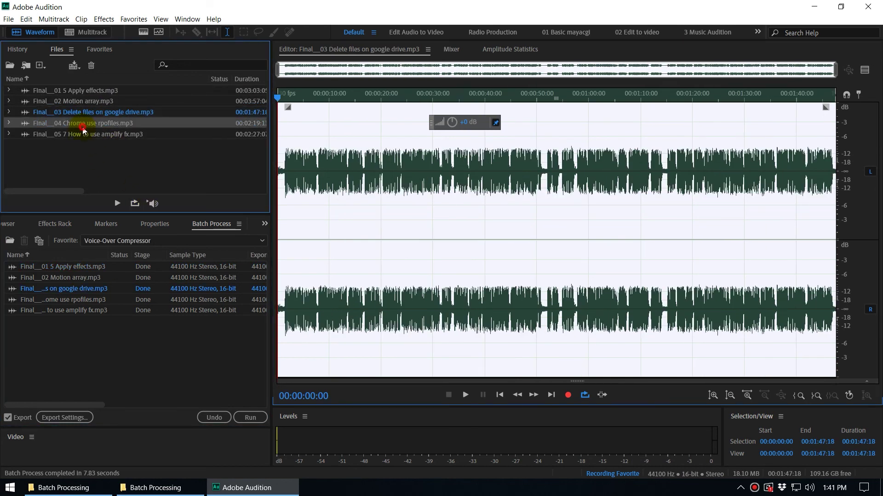
click(72, 134)
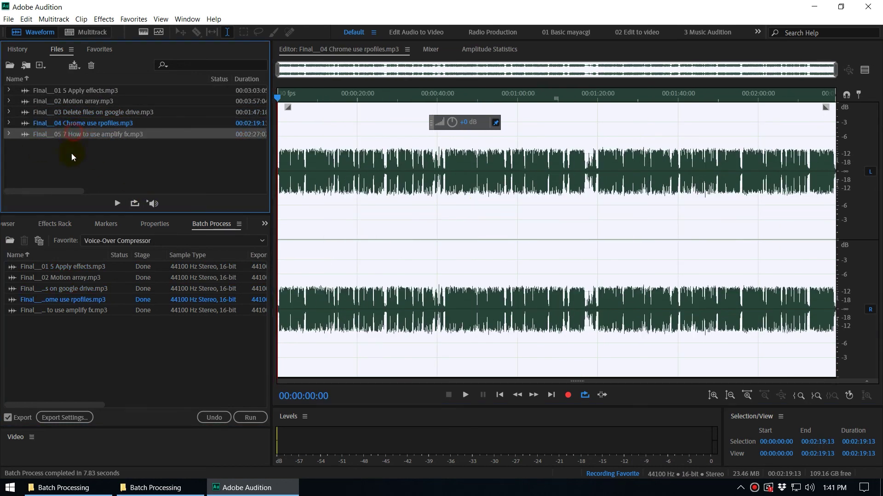
click(162, 242)
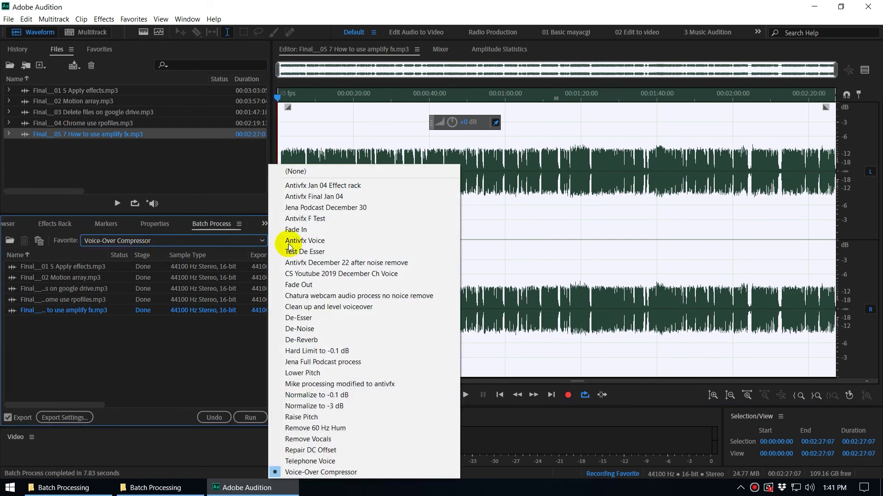
click(54, 357)
- Reveal Final__05 7 How to use amplify fx.mp3 in Explorer, check the exported files in the Edited folder, and return to Adobe Audition
click(74, 161)
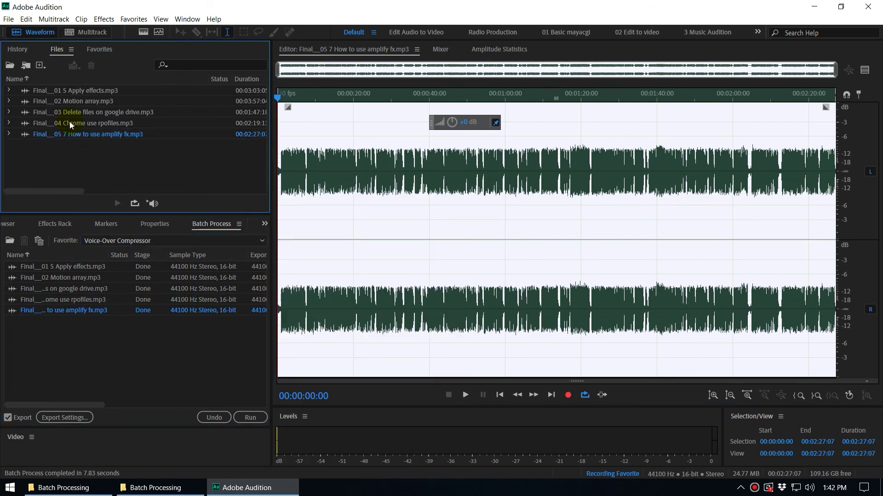
click(69, 137)
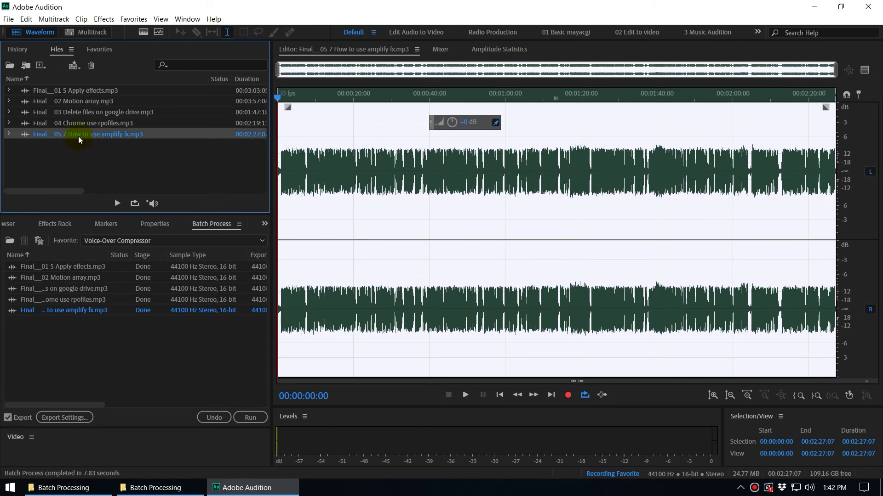
right_click(76, 132)
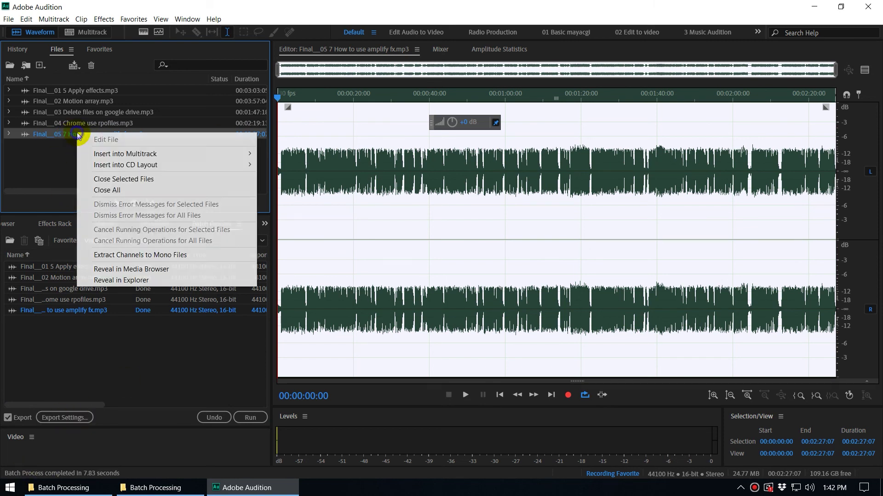
click(131, 281)
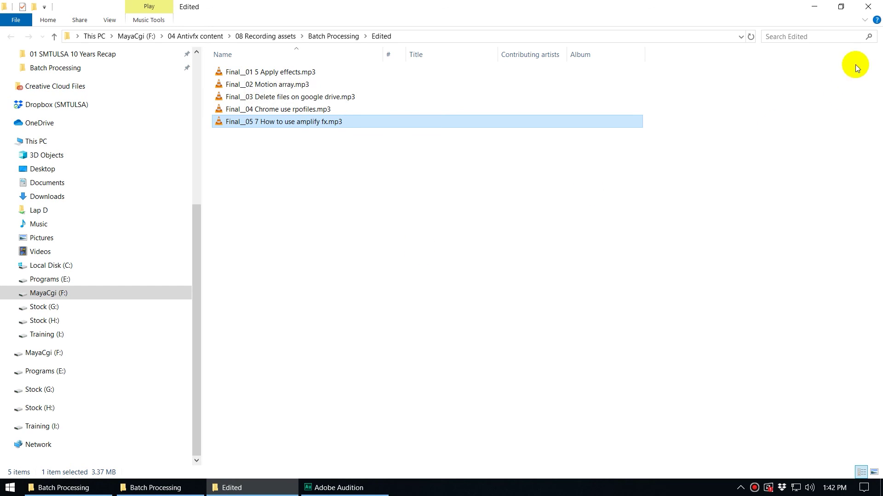
click(808, 14)
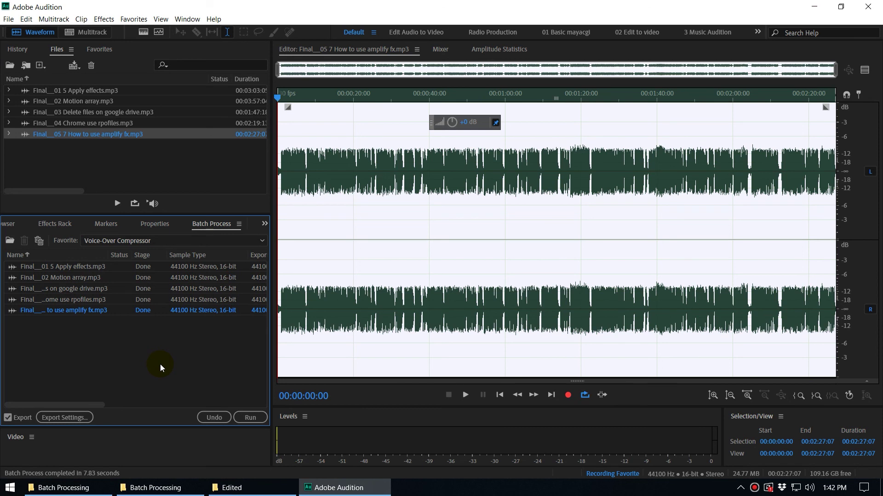
- Compare the favorites offered for the batch process with the application's full list of favorites, leaving Voice-Over Compressor chosen
click(111, 240)
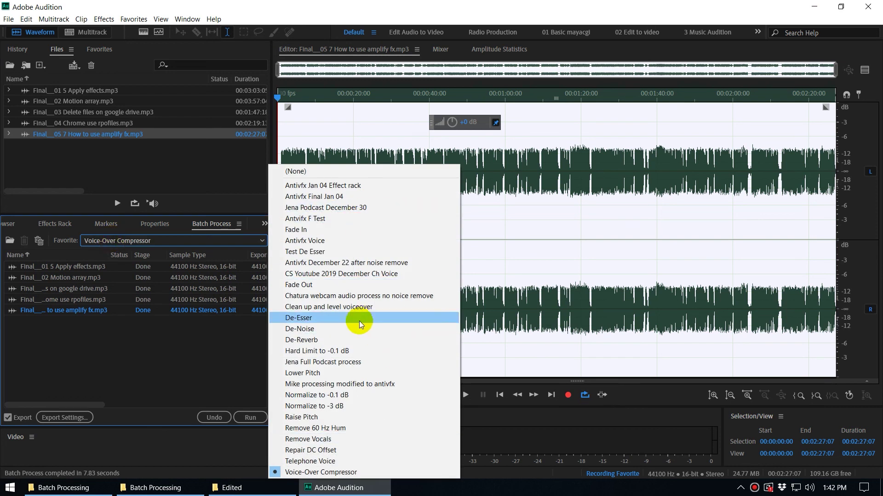
click(116, 375)
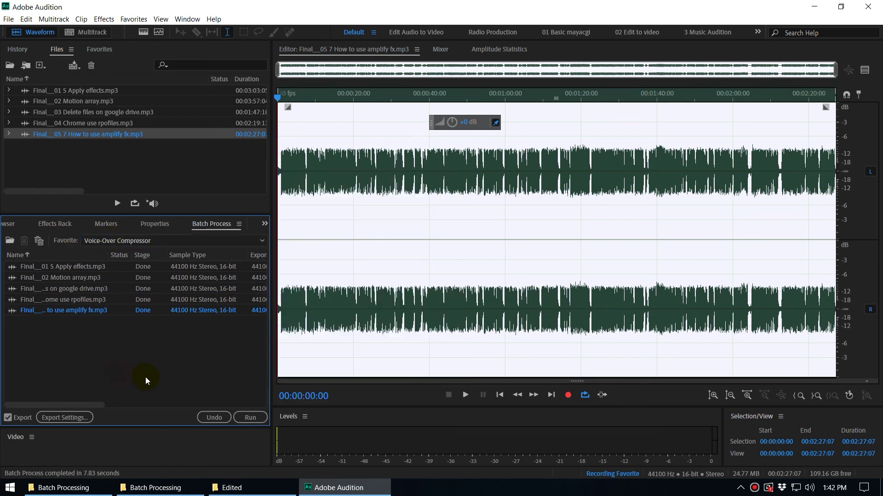
click(133, 19)
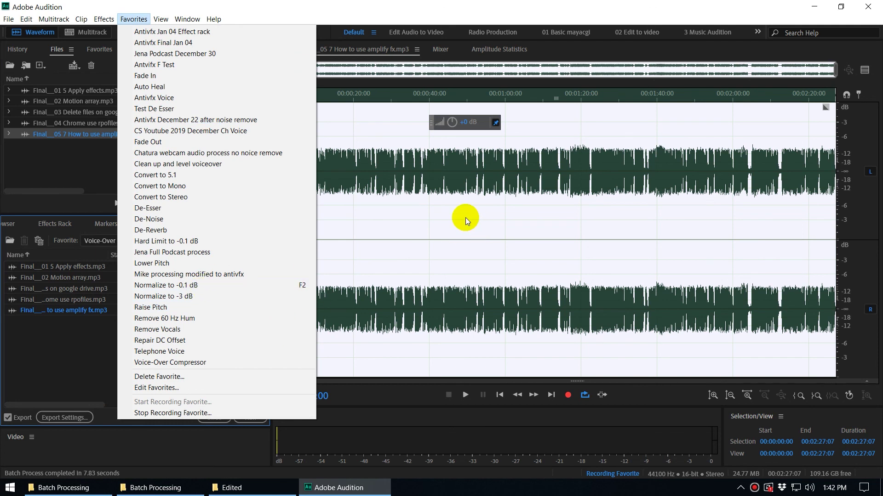
click(421, 183)
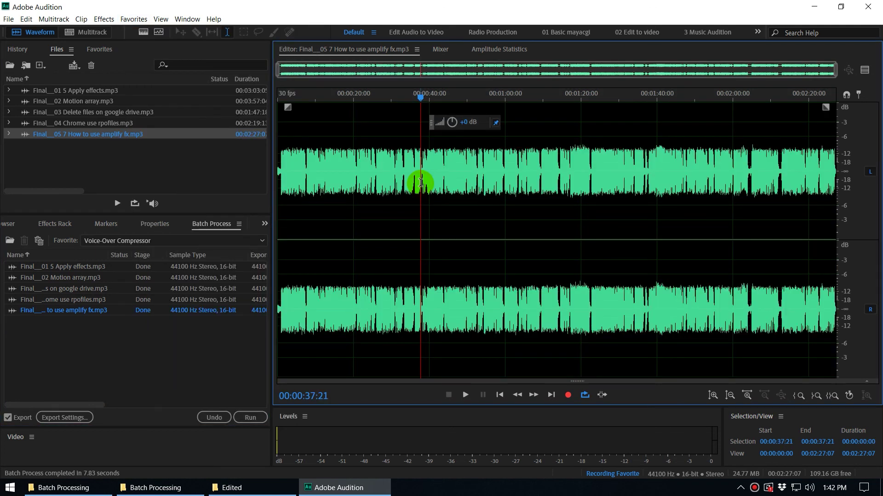